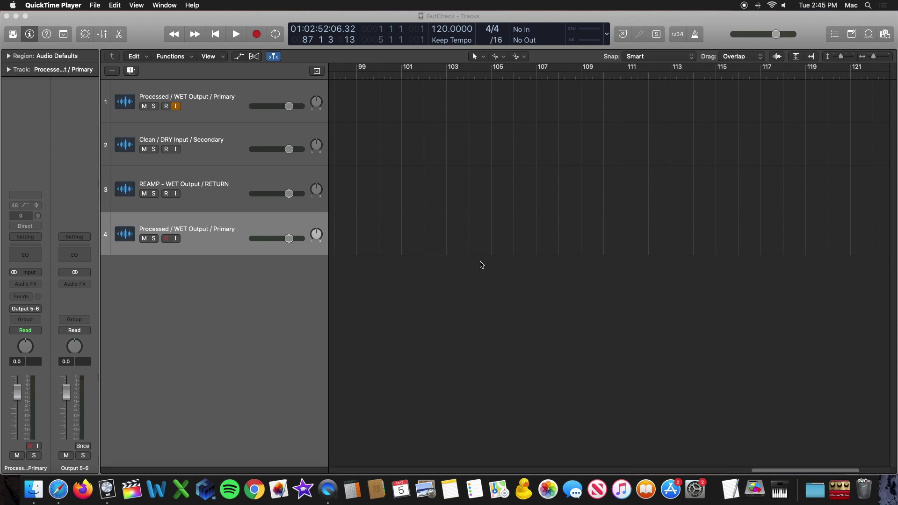
# Launch Audio MIDI Setup from the Utilities folder in Launchpad
pyautogui.click(840, 489)
pyautogui.scroll(-10, 450, 384)
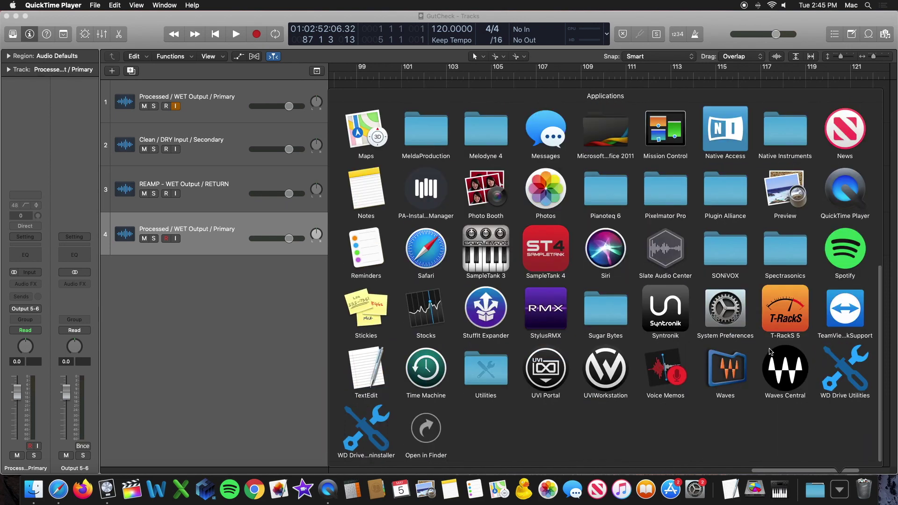
pyautogui.click(482, 367)
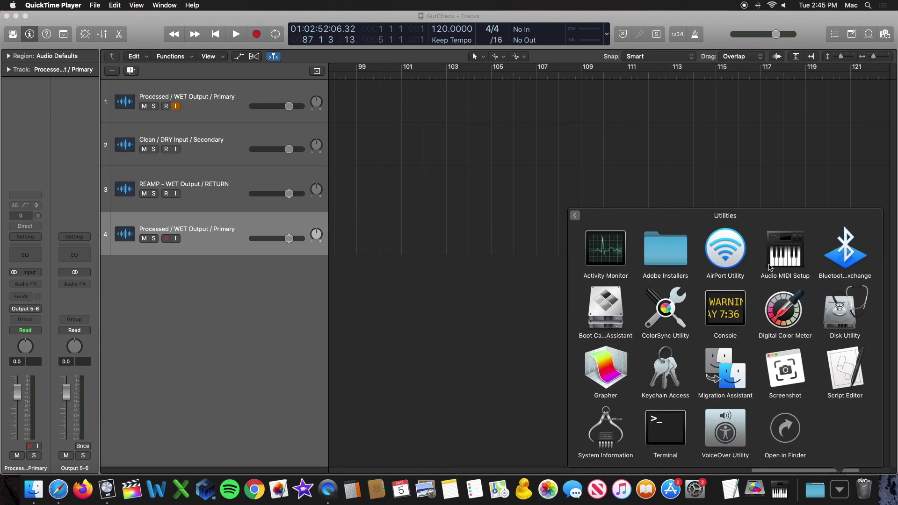
pyautogui.click(790, 261)
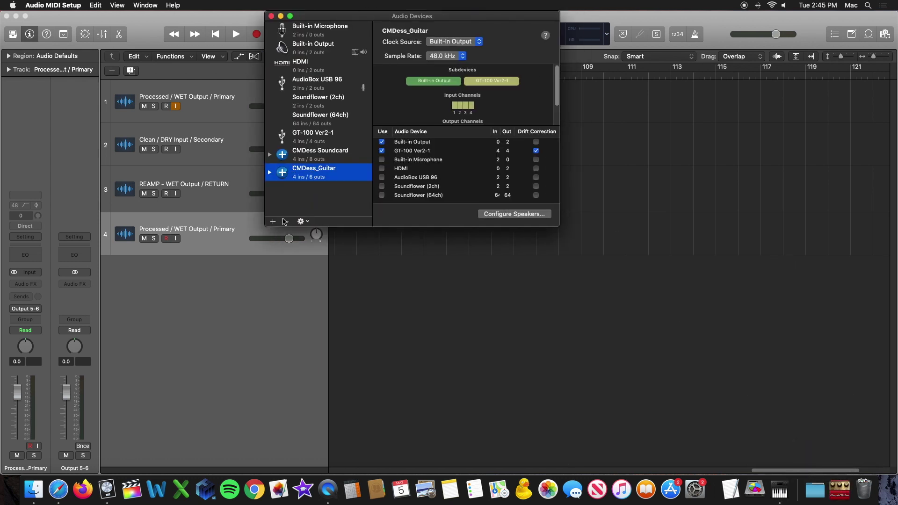
# Add an aggregate device using Built-in Output and GT-100 Ver2-1 as subdevices (4 ins / 6 outs)
pyautogui.click(274, 222)
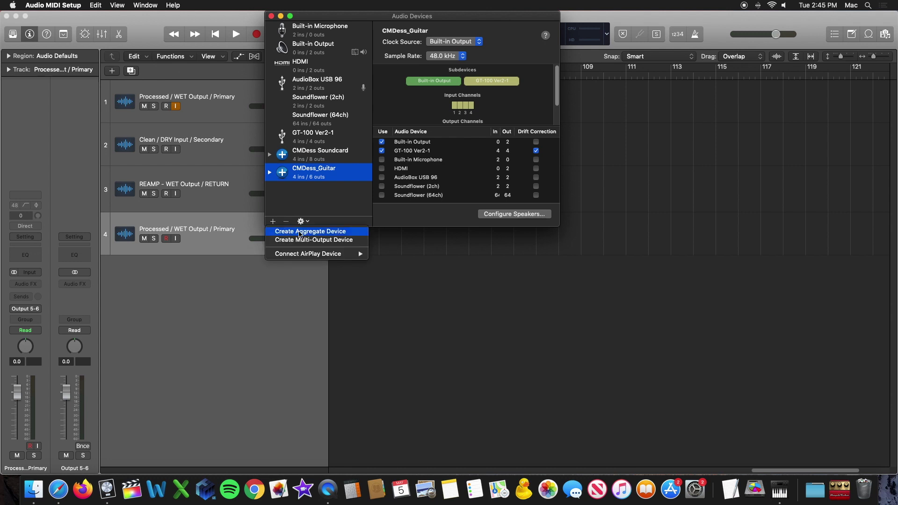
pyautogui.click(329, 232)
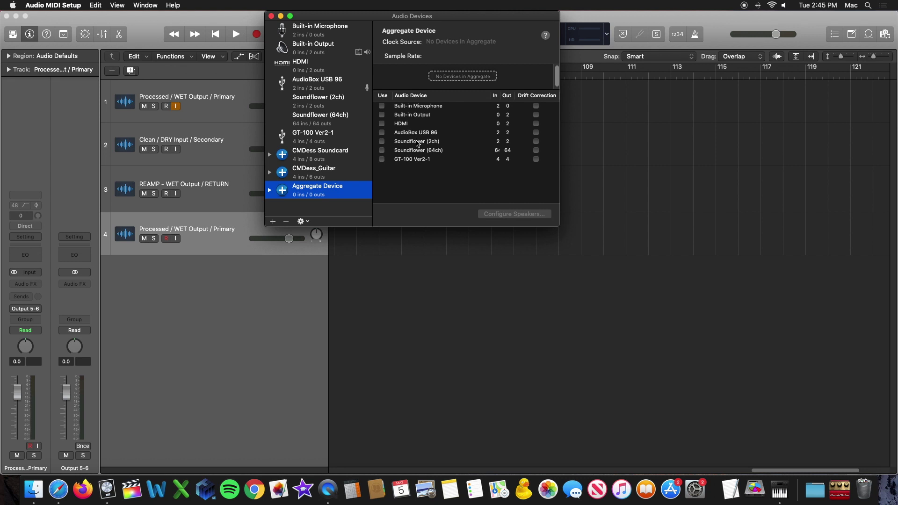
pyautogui.click(405, 161)
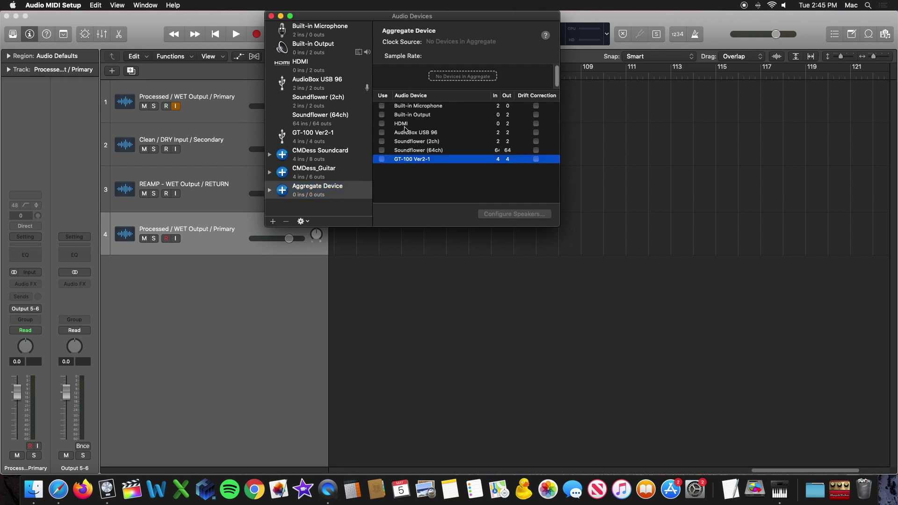
pyautogui.click(382, 115)
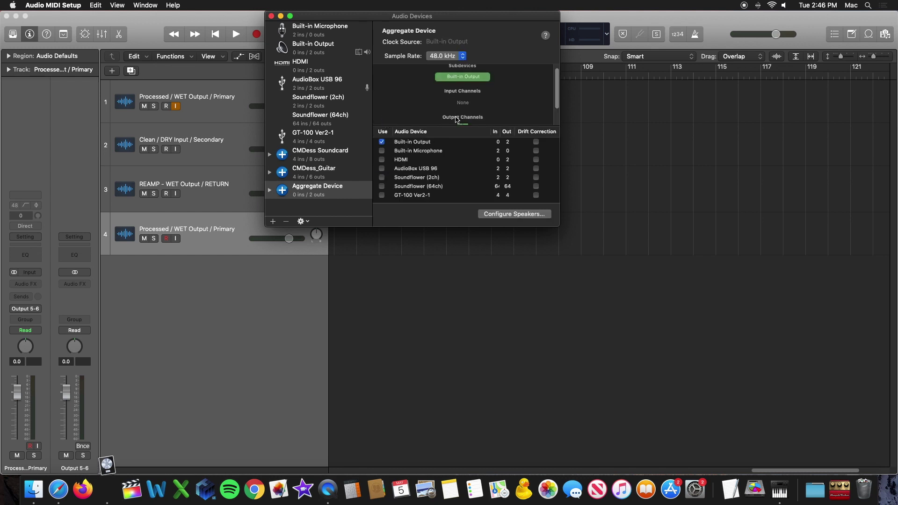
pyautogui.scroll(-1, 456, 120)
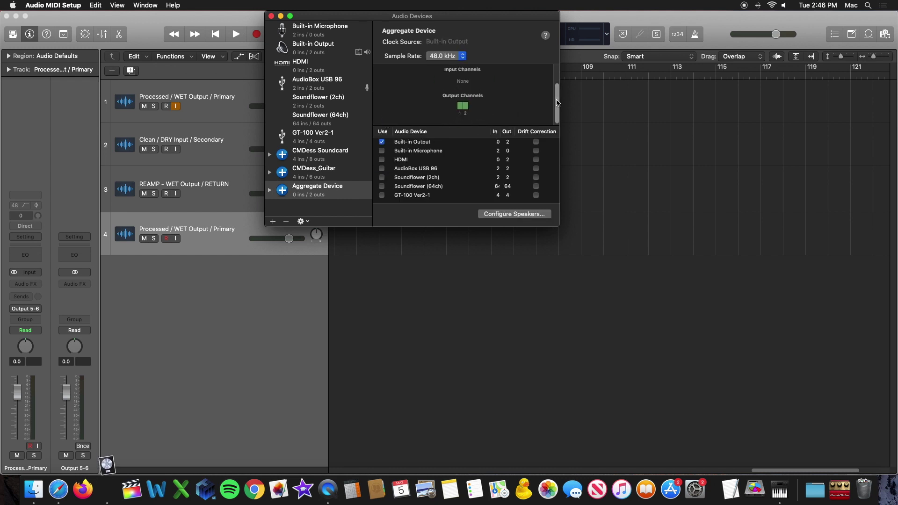
pyautogui.click(441, 188)
pyautogui.click(404, 196)
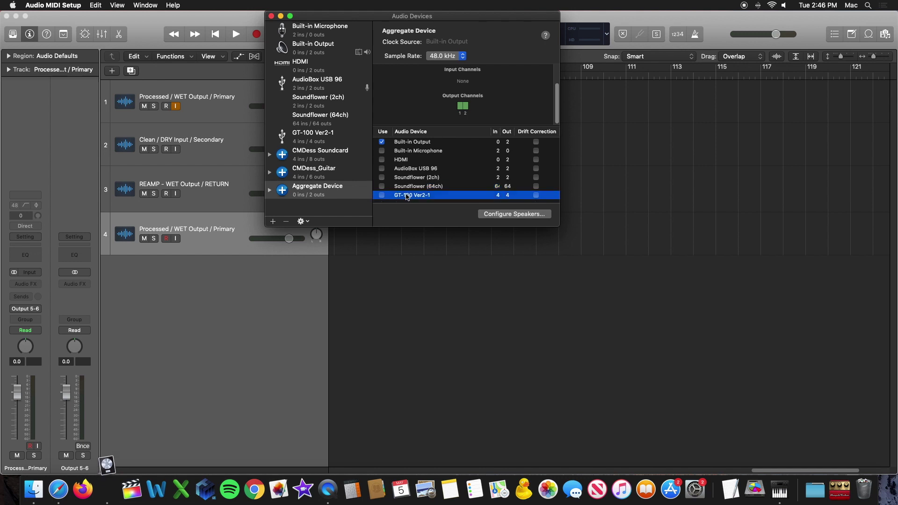
pyautogui.click(381, 195)
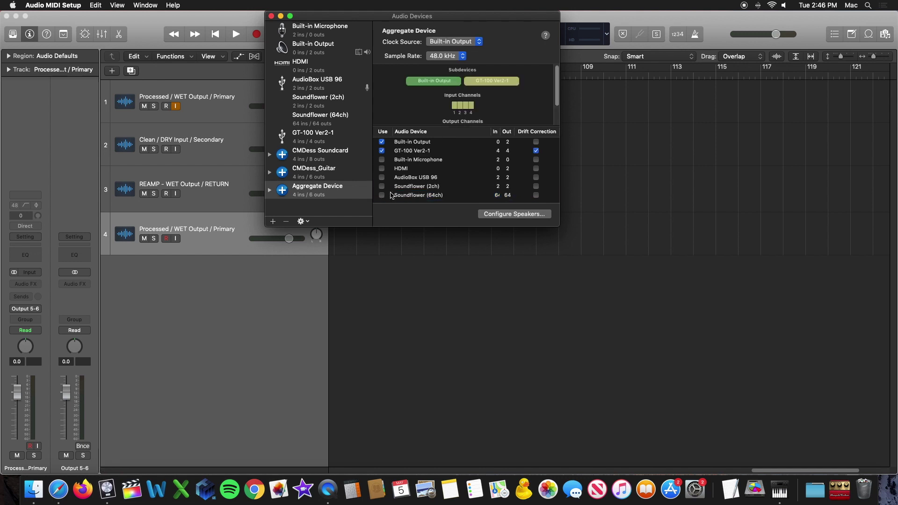
pyautogui.click(421, 143)
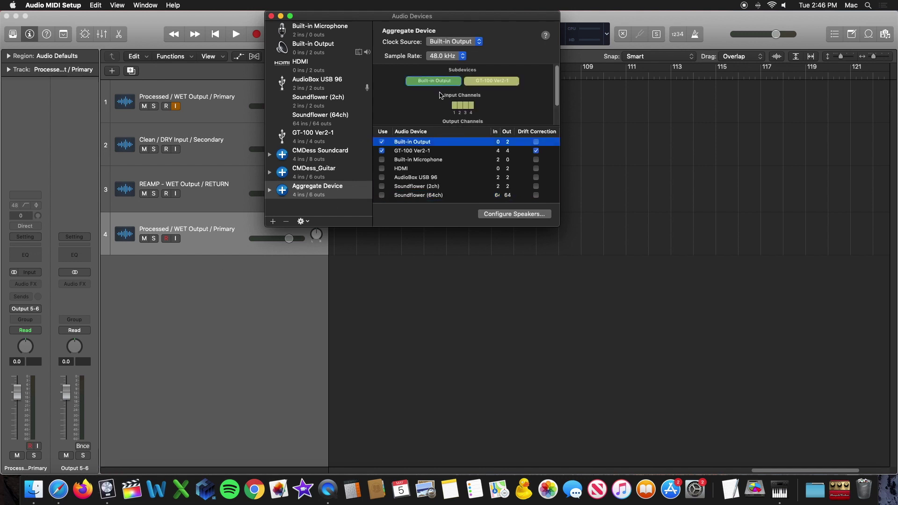
# Put GT-100 Ver2-1 ahead of Built-in Output and rename the aggregate 'GT_100_Sound_Card'
pyautogui.moveTo(447, 84); pyautogui.dragTo(519, 88)
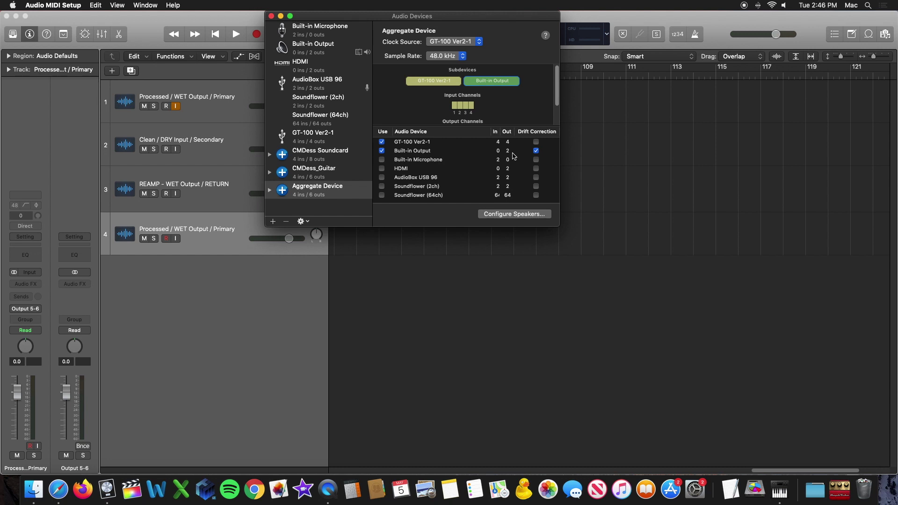
pyautogui.doubleClick(335, 186)
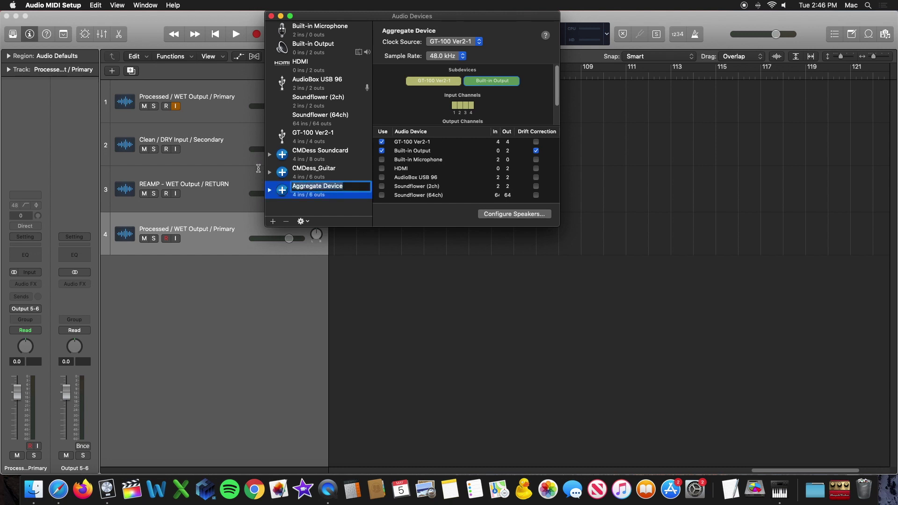
pyautogui.write('GT_100_')
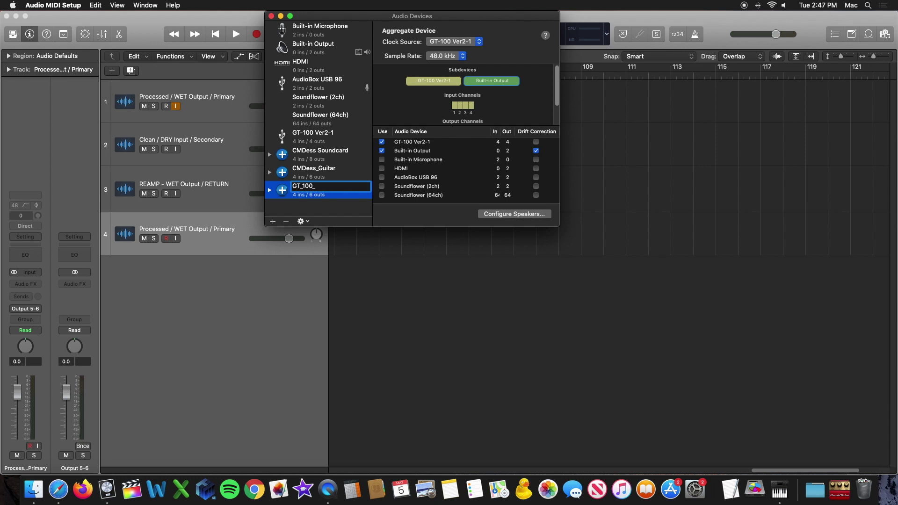
pyautogui.write('Sound_Card')
pyautogui.press('Return')
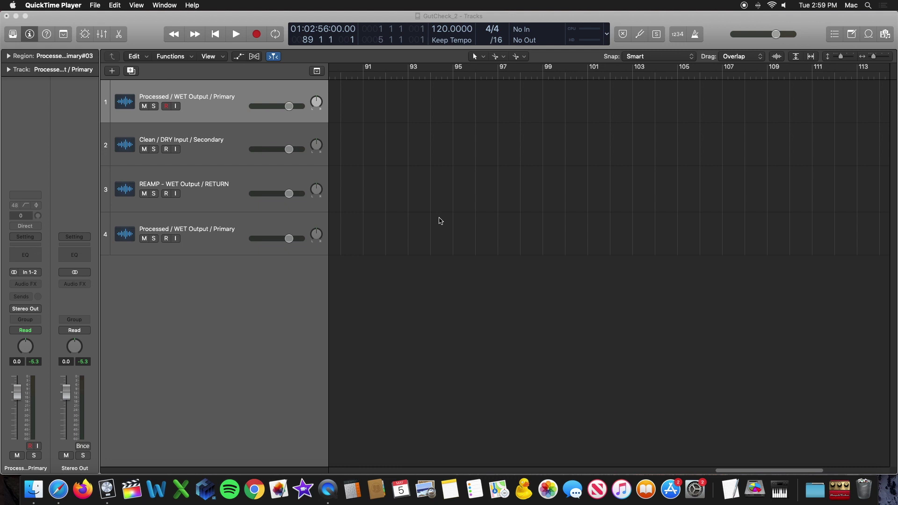
# In Logic's Audio preferences, set the I/O Assignments stereo output to Output 5-6
pyautogui.click(225, 369)
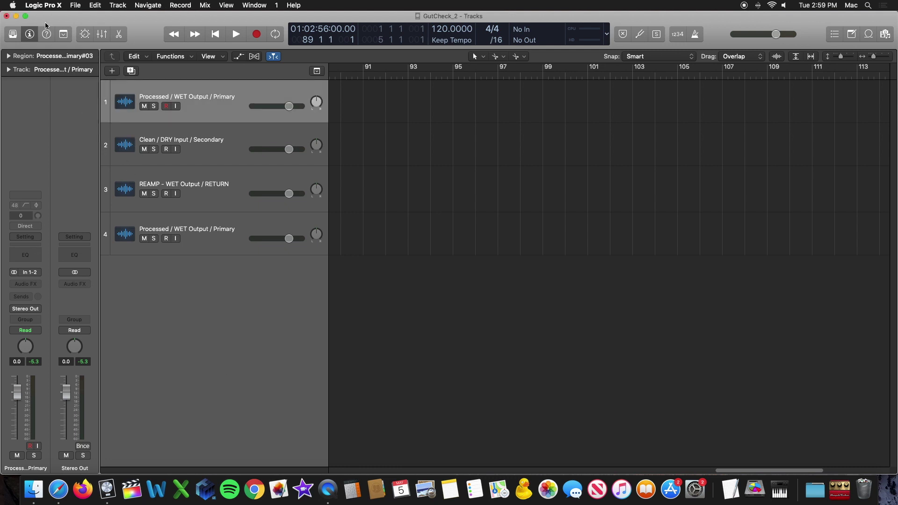
pyautogui.click(49, 5)
pyautogui.moveTo(51, 31)
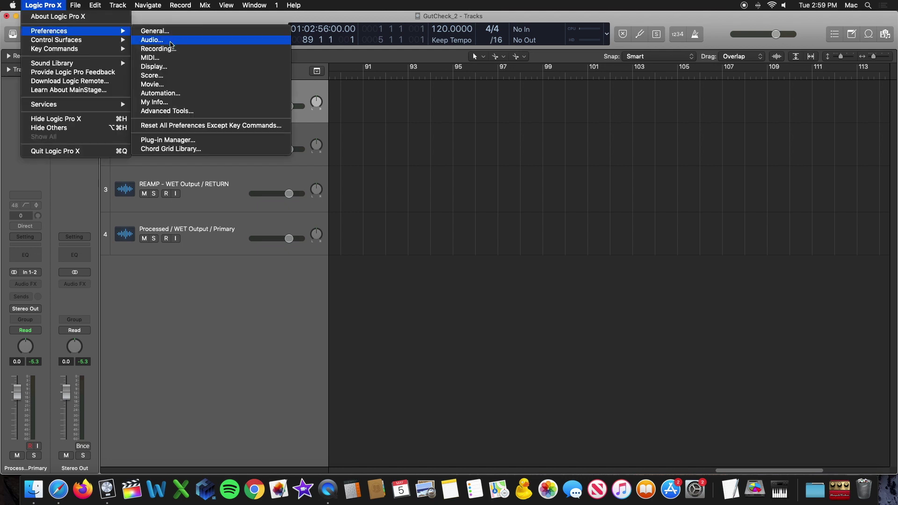
pyautogui.click(172, 42)
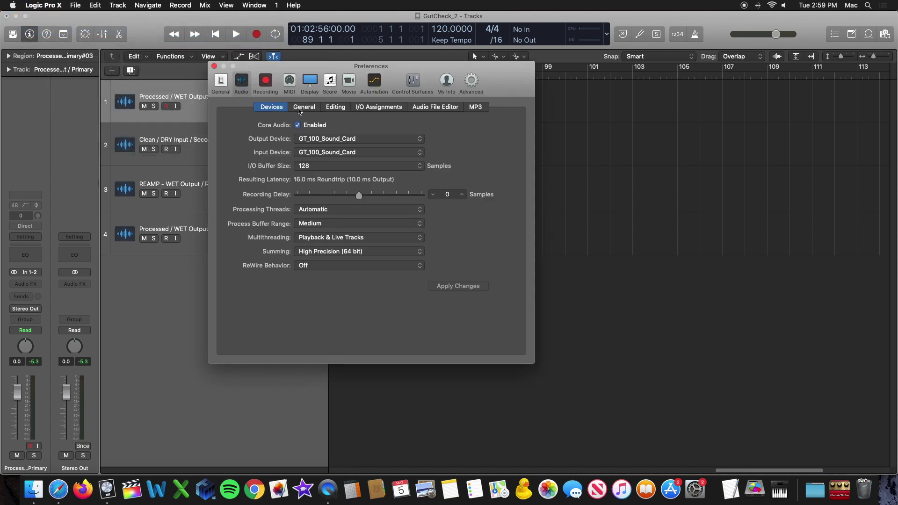
pyautogui.click(364, 109)
pyautogui.click(306, 169)
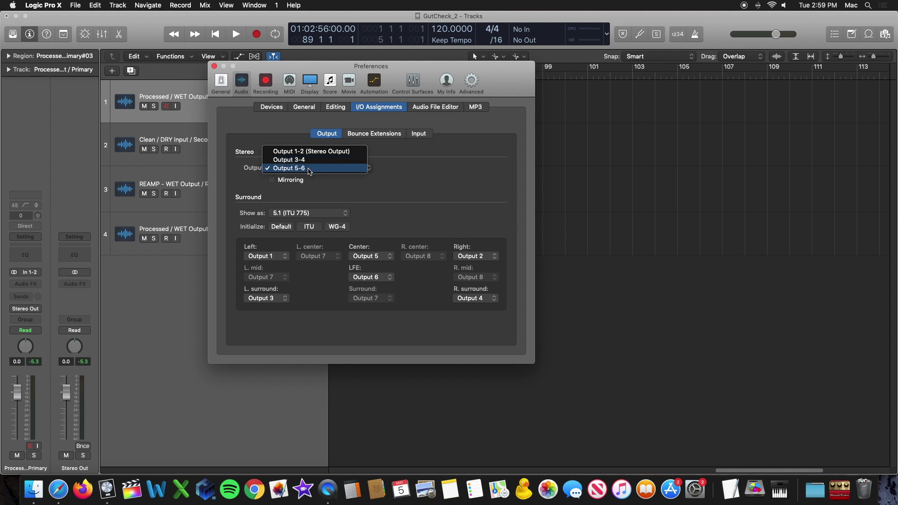
pyautogui.click(309, 170)
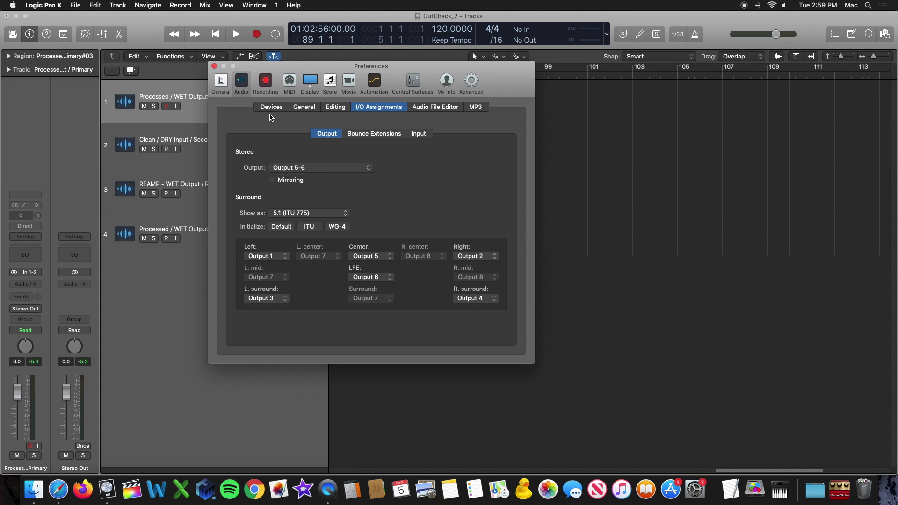
# Choose GT_100_Sound_Card as the output device in the Devices preferences
pyautogui.click(276, 108)
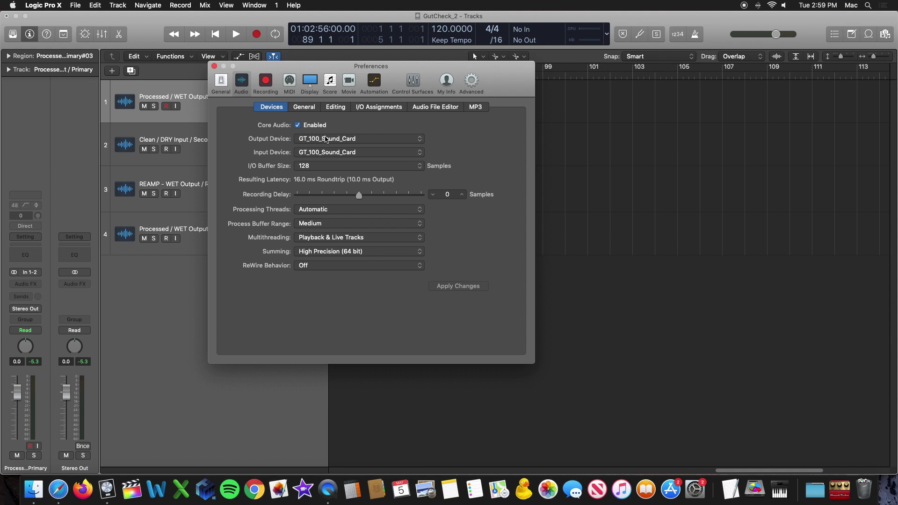
pyautogui.click(326, 140)
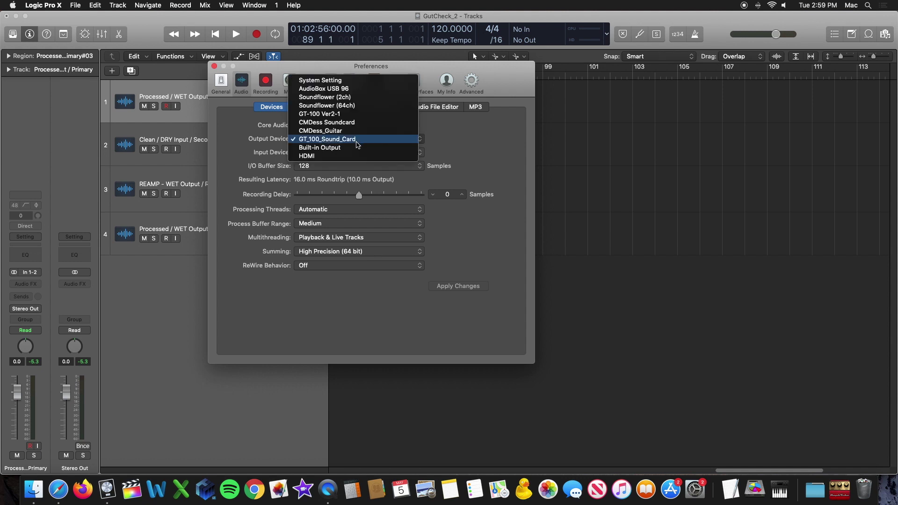
pyautogui.click(341, 139)
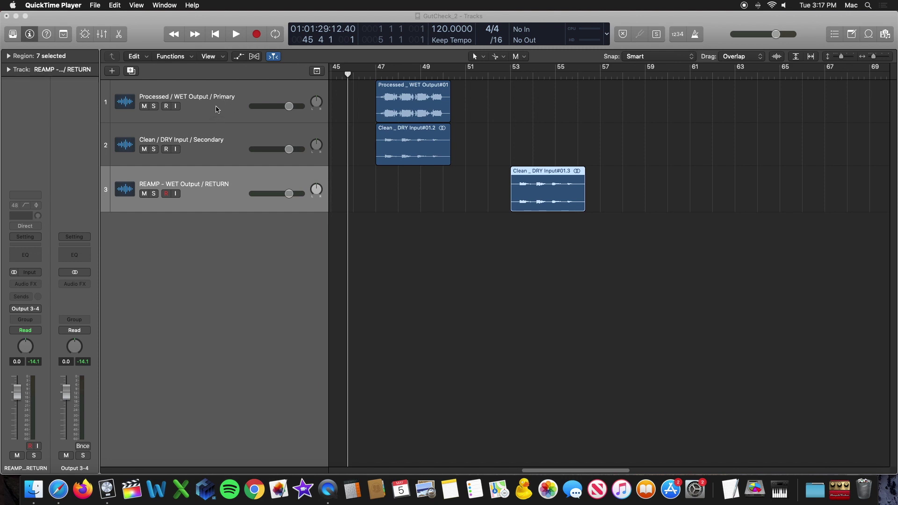
pyautogui.click(216, 109)
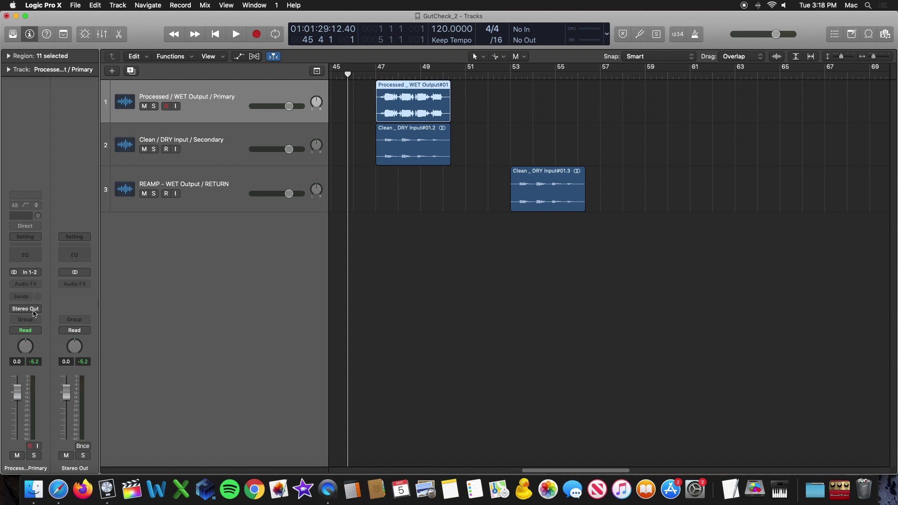
pyautogui.click(186, 140)
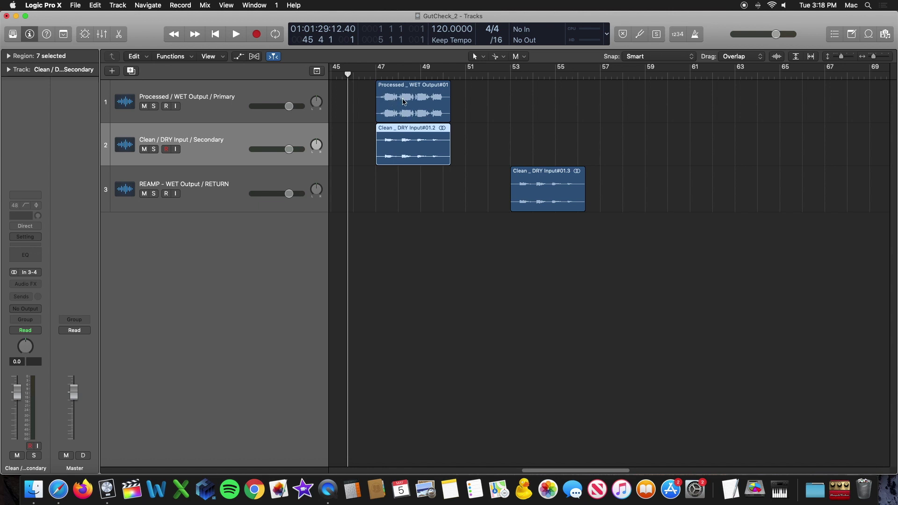
# Select the REAMP - WET Output / RETURN track
pyautogui.click(163, 188)
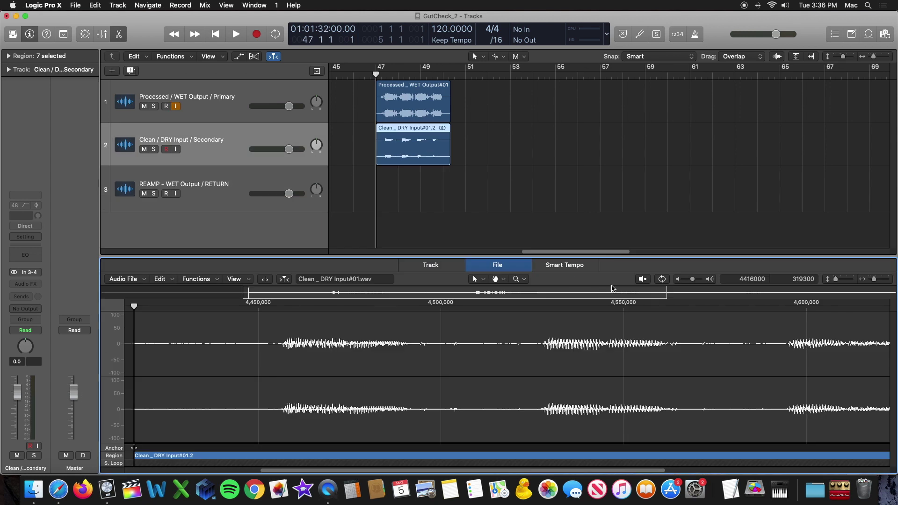
# Preview Clean _ DRY Input#01.wav, then close the File editor and play from bar 47
pyautogui.click(641, 279)
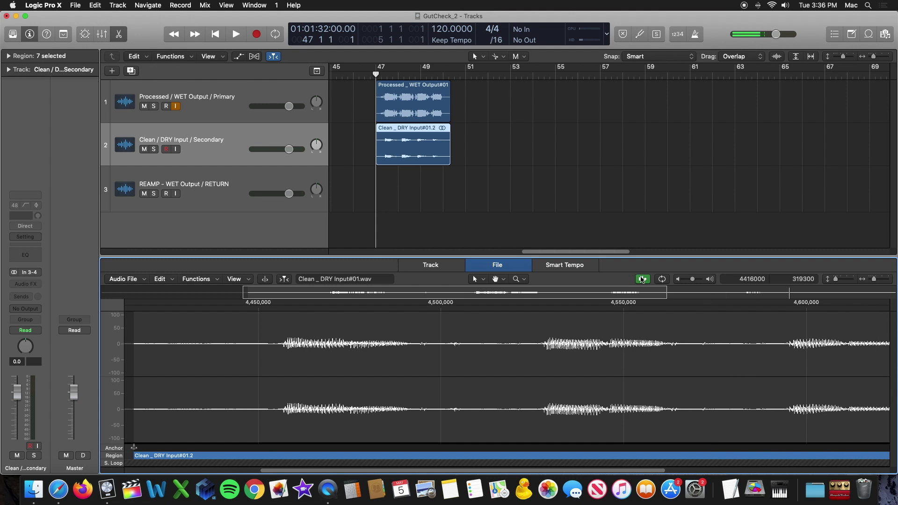
pyautogui.press('e')
pyautogui.press('space')
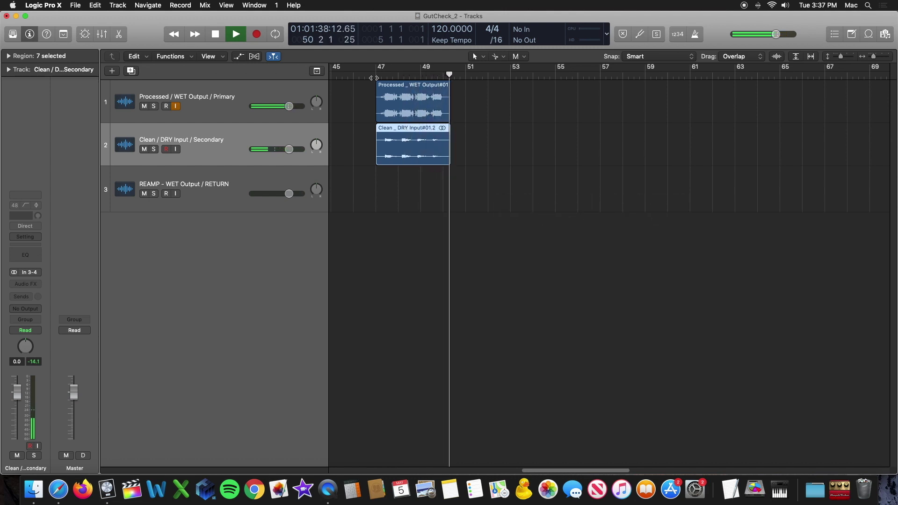
# Stop the reamp recording, select the Processed / WET Output / Primary track and play back from bar 51
pyautogui.press('space')
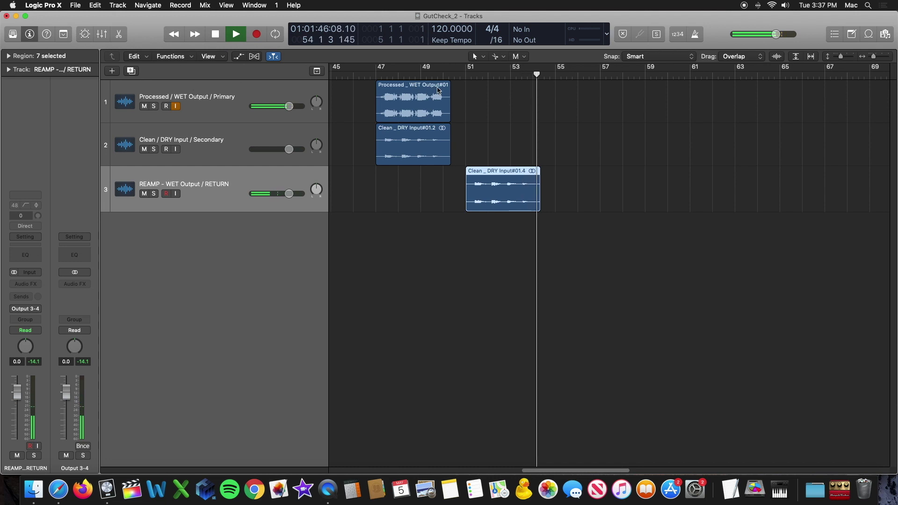
pyautogui.press('space')
pyautogui.click(211, 114)
pyautogui.press('space')
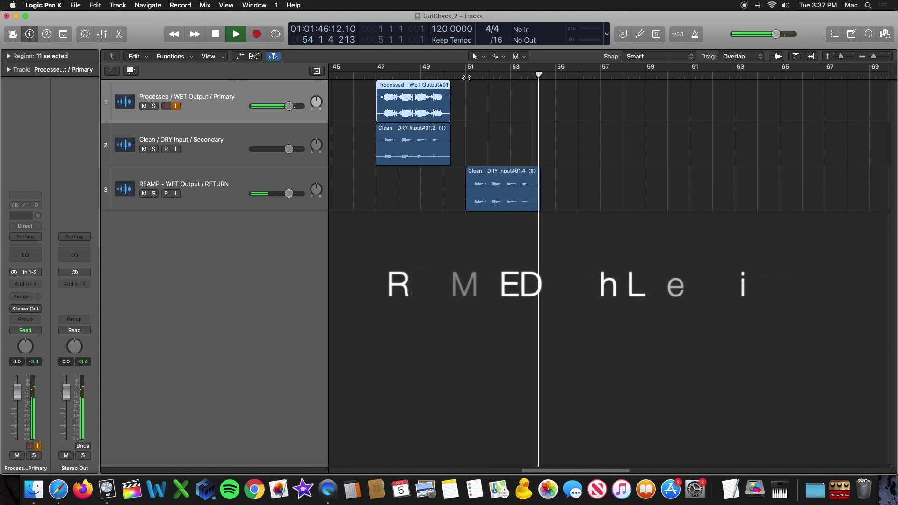
pyautogui.press('space')
pyautogui.press('space')
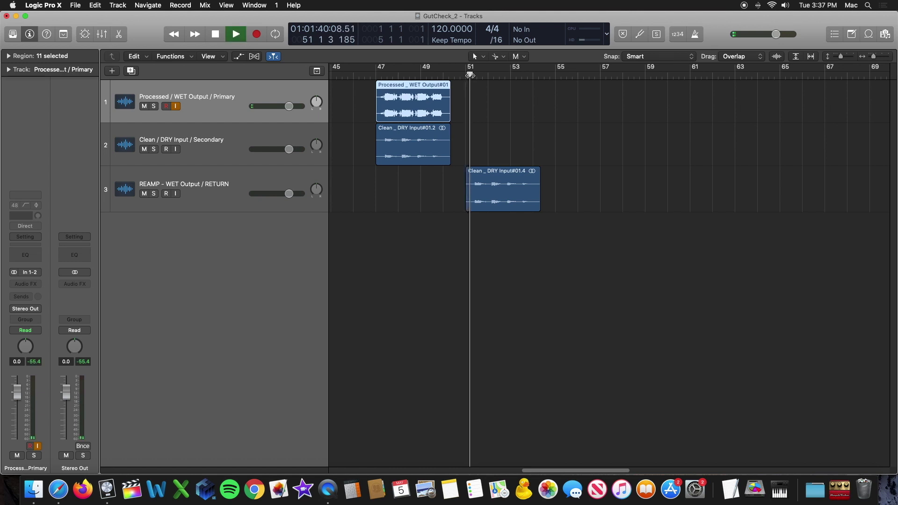